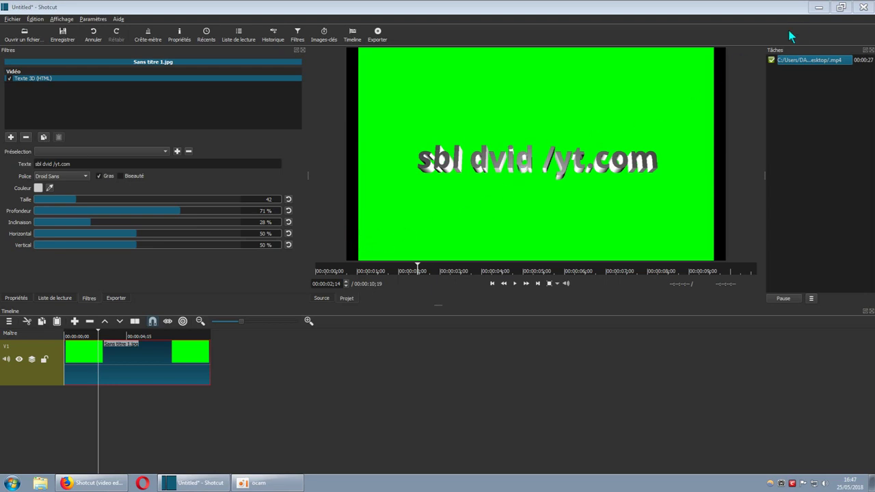
Switch to PhotoFiltre and create a new 1280 × 768 pixel image with a bright green background.
click(818, 7)
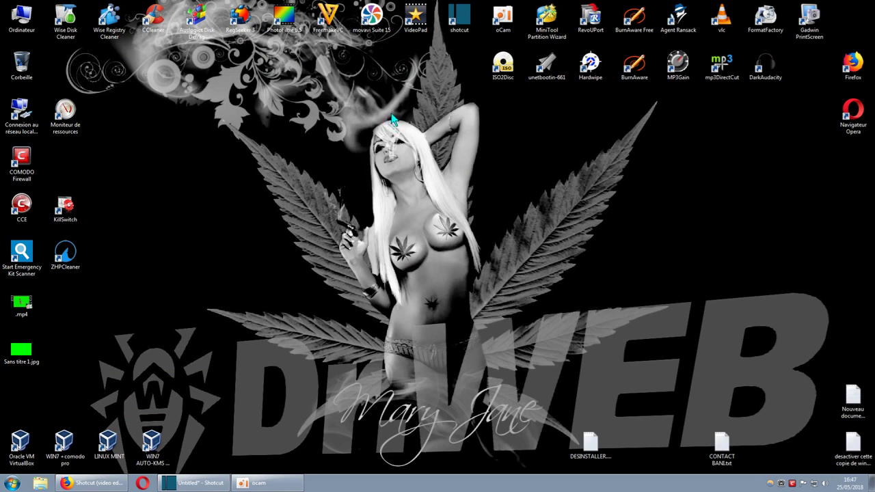
double_click(282, 25)
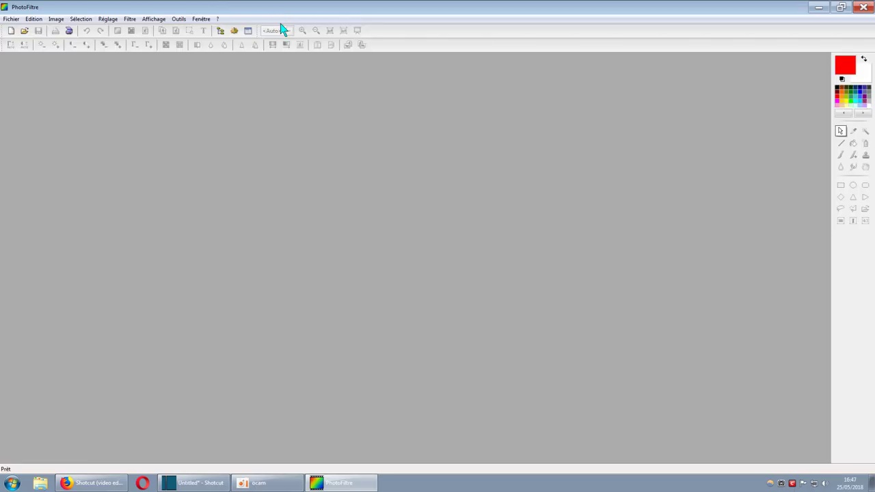
click(12, 19)
click(29, 30)
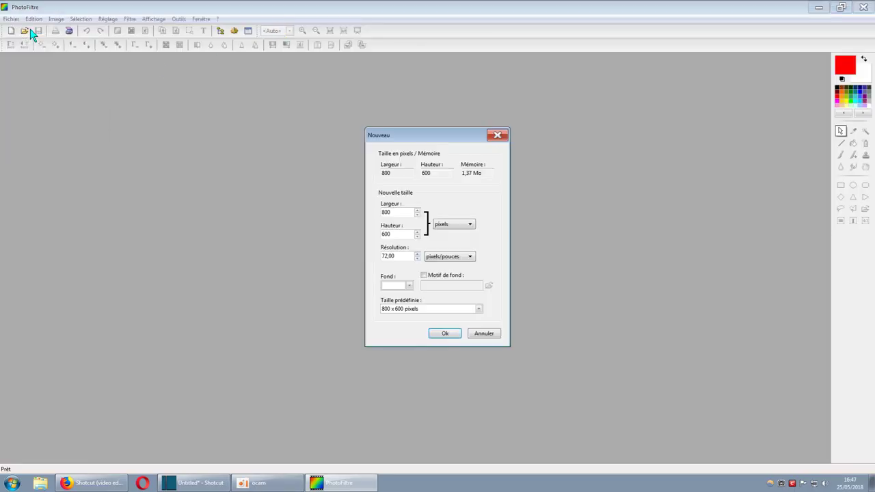
click(408, 286)
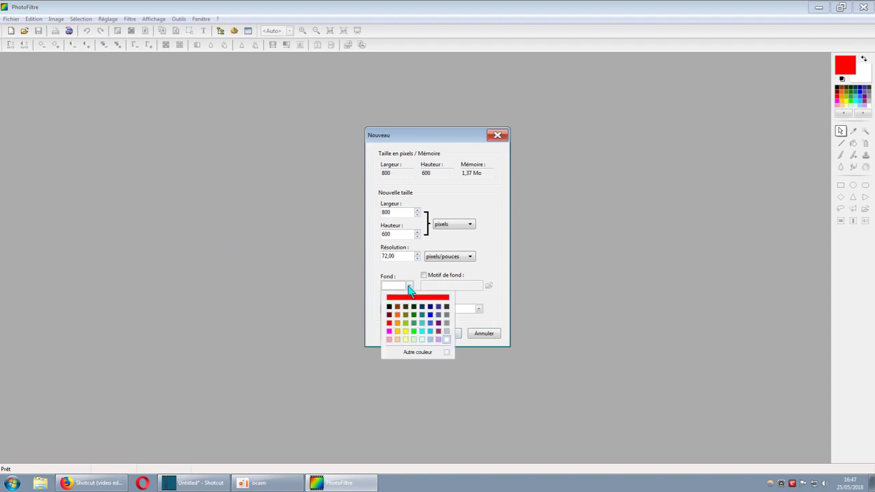
click(415, 335)
drag(393, 212, 374, 218)
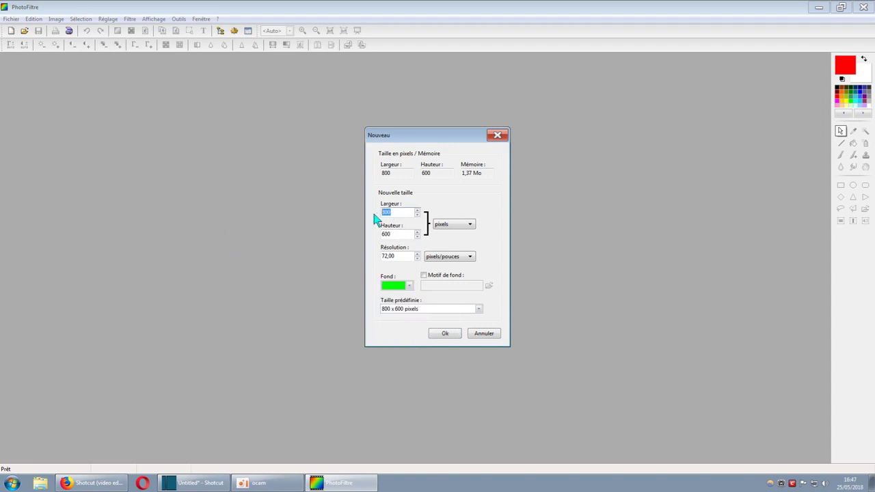
text(1280)
drag(402, 234, 375, 236)
text(768)
click(443, 335)
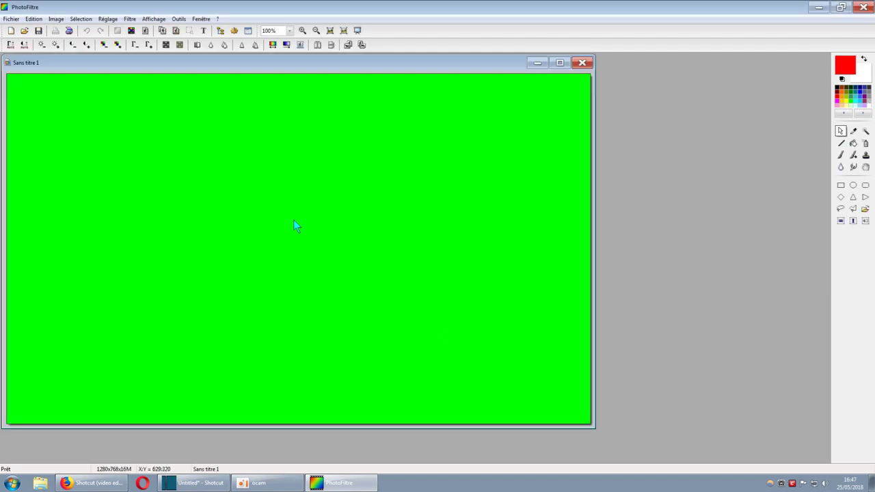
View the text dialog and the save-as dialog for the green image, cancelling both.
click(204, 31)
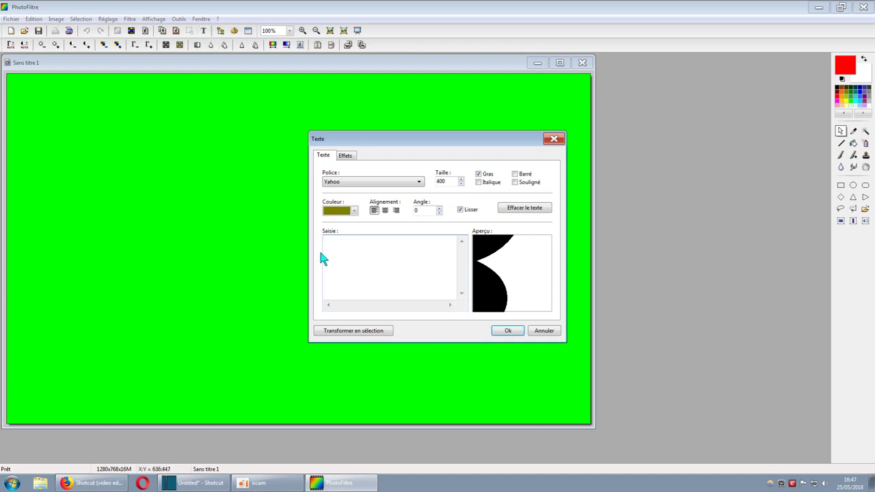
click(551, 139)
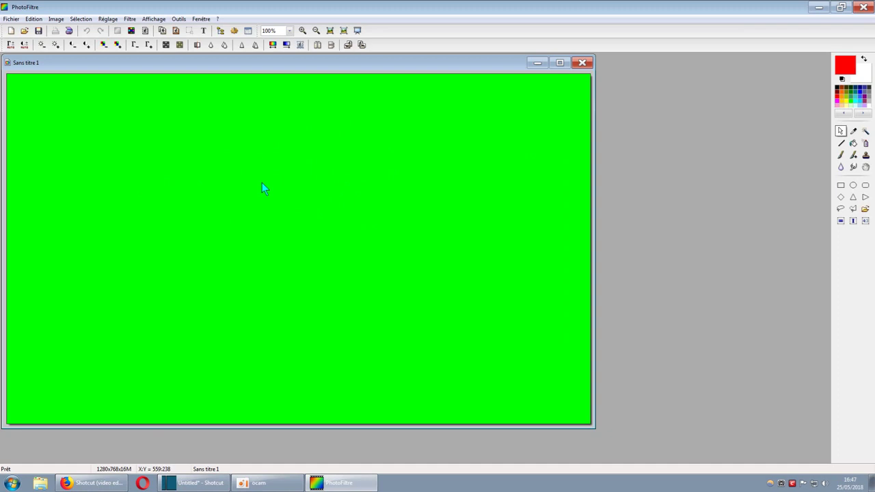
click(39, 32)
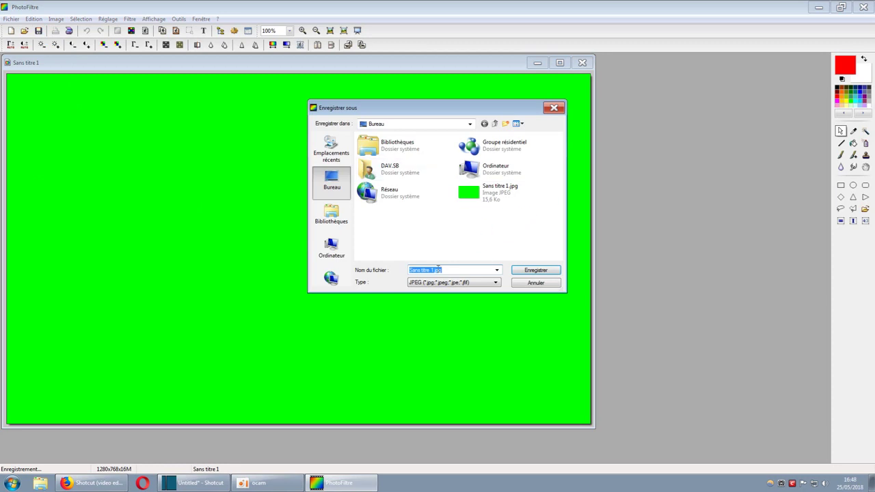
click(556, 111)
Close the new green image without saving it and exit PhotoFiltre.
click(583, 62)
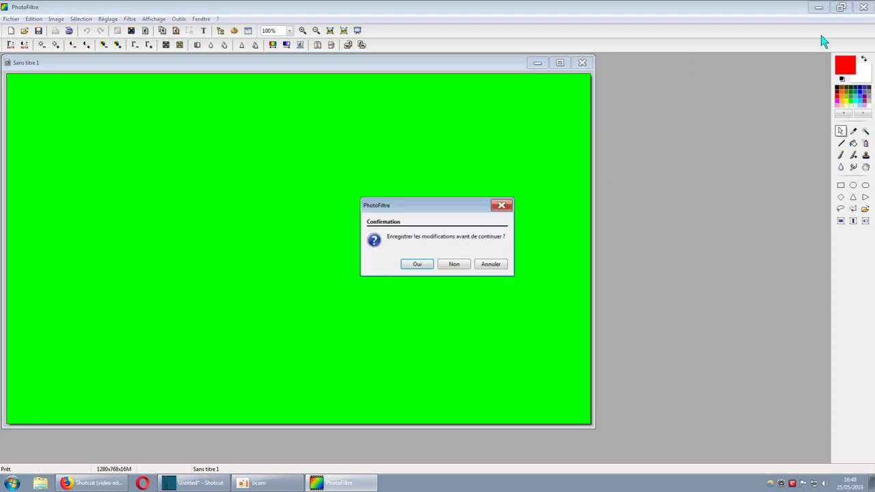
click(459, 266)
click(863, 6)
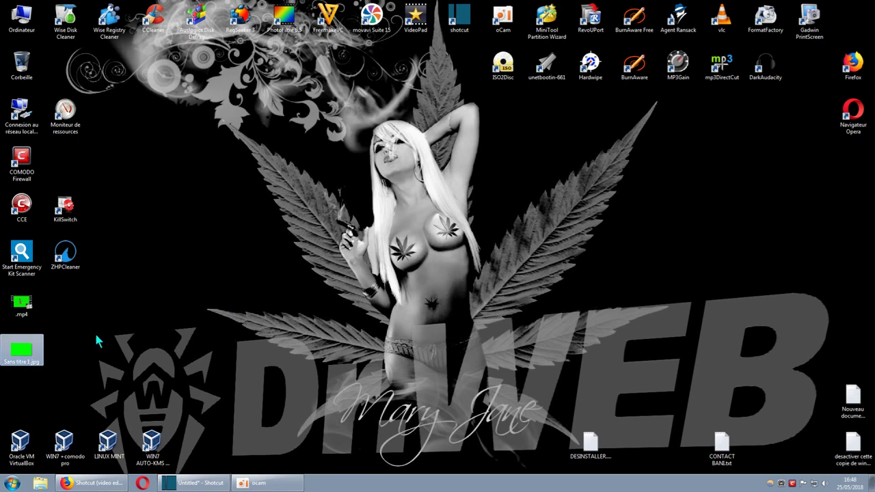
View the desktop image Sans titre 1.jpg, close the viewer and return to Shotcut.
double_click(22, 351)
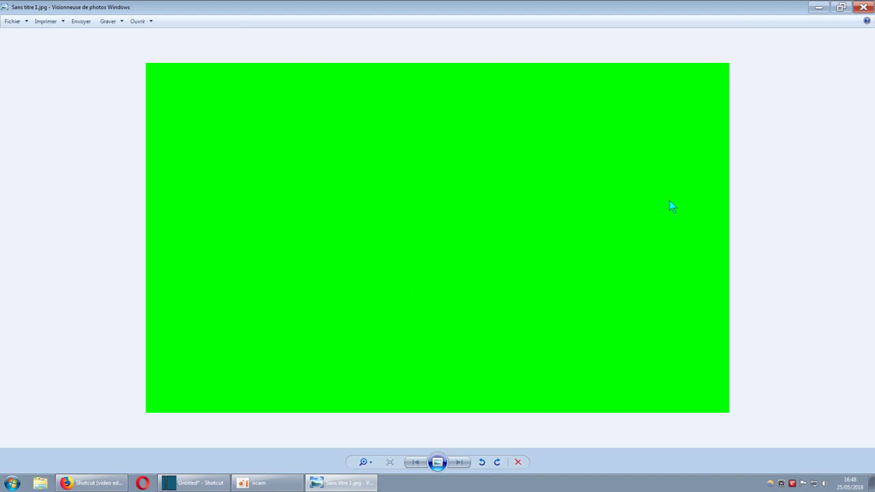
click(863, 7)
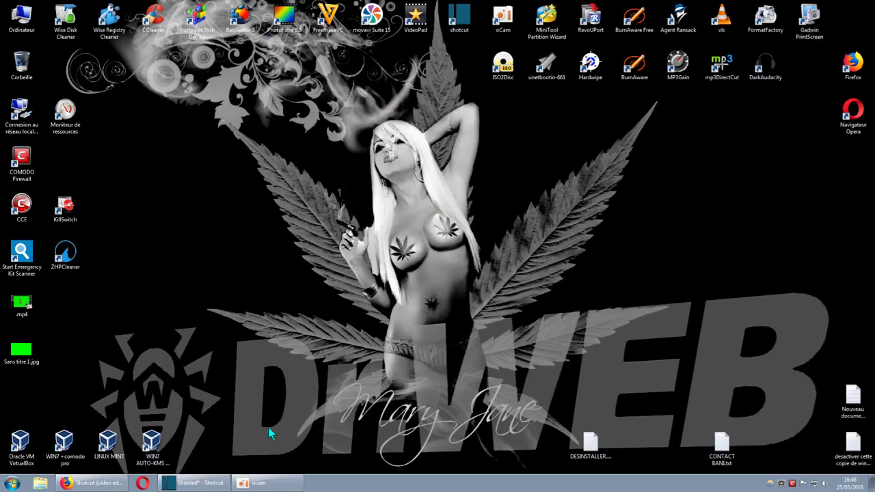
click(216, 479)
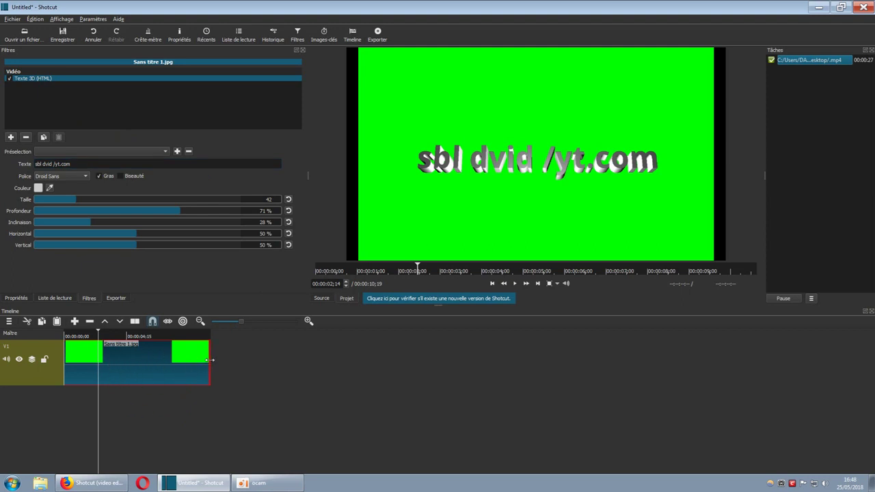
Trim the end of the Sans titre 1.jpg clip on track V1 to a duration of 00:00:09;24.
mouse_move(209, 360)
mouse_down()
mouse_move(262, 361)
mouse_move(199, 361)
mouse_move(209, 363)
mouse_up()
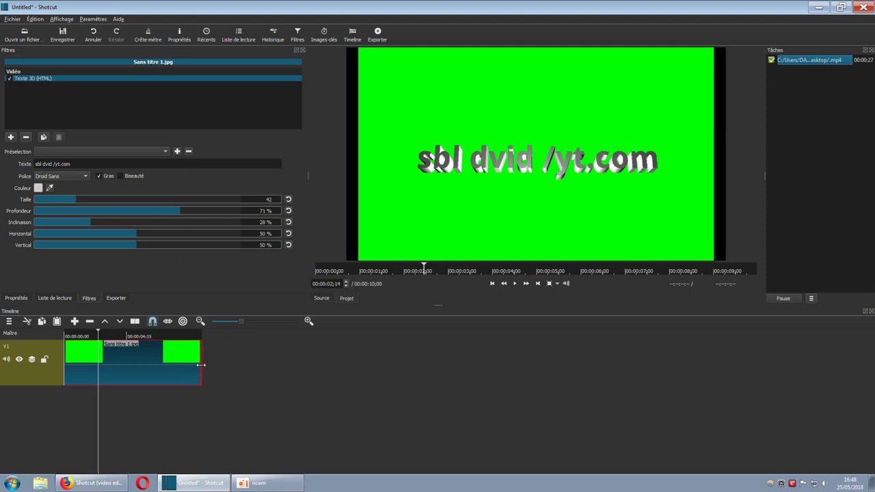
drag(201, 365, 187, 366)
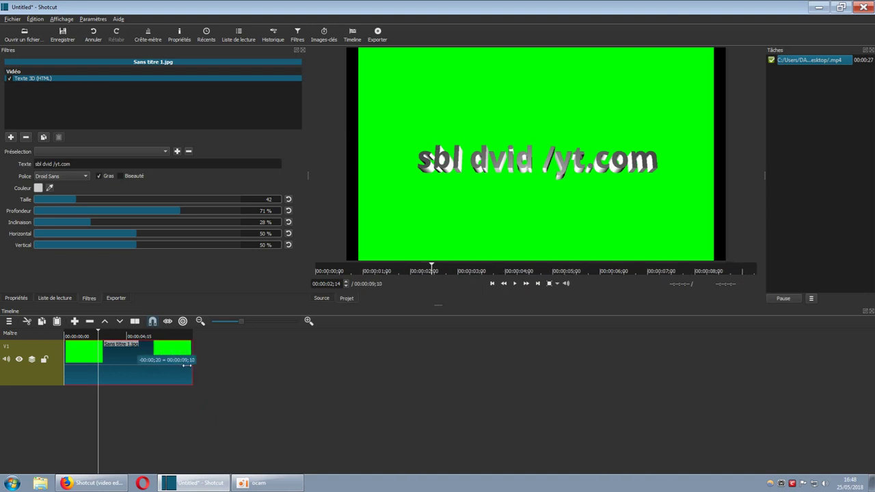
drag(186, 366, 195, 367)
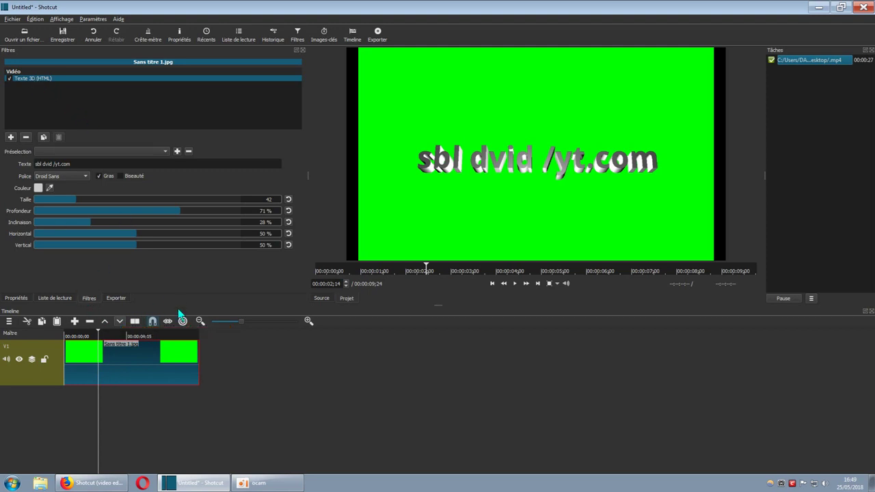
Examine the 3D text's wording and its available colours, cancelling the colour selection.
drag(74, 164, 33, 168)
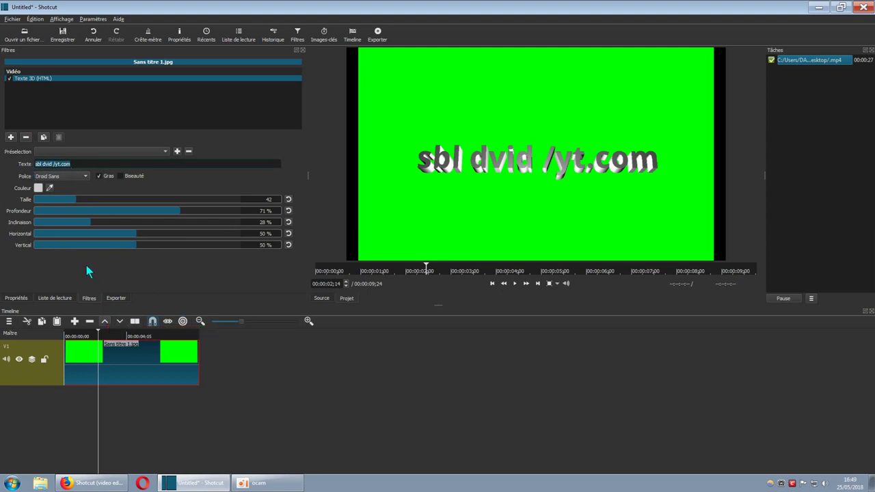
click(37, 188)
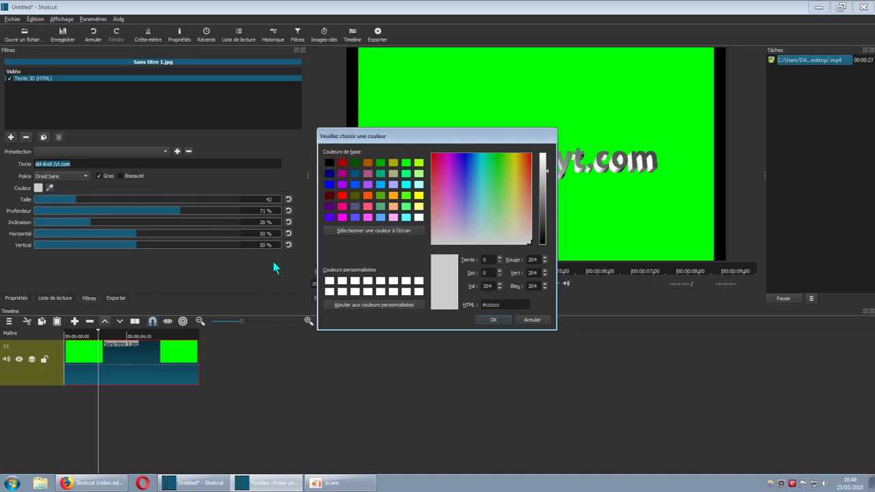
click(527, 321)
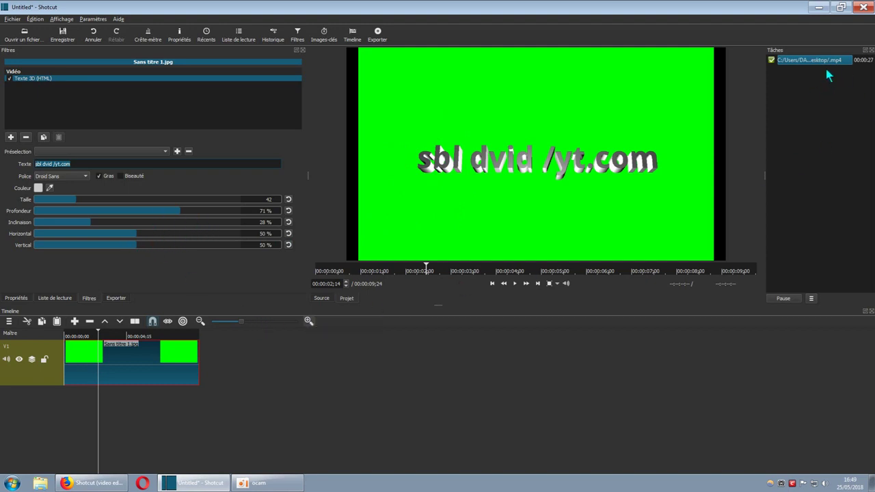
click(818, 7)
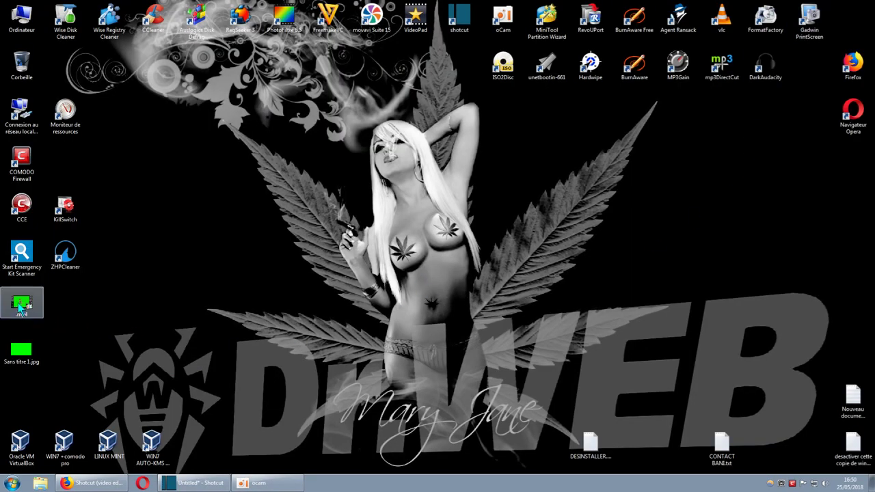
click(194, 483)
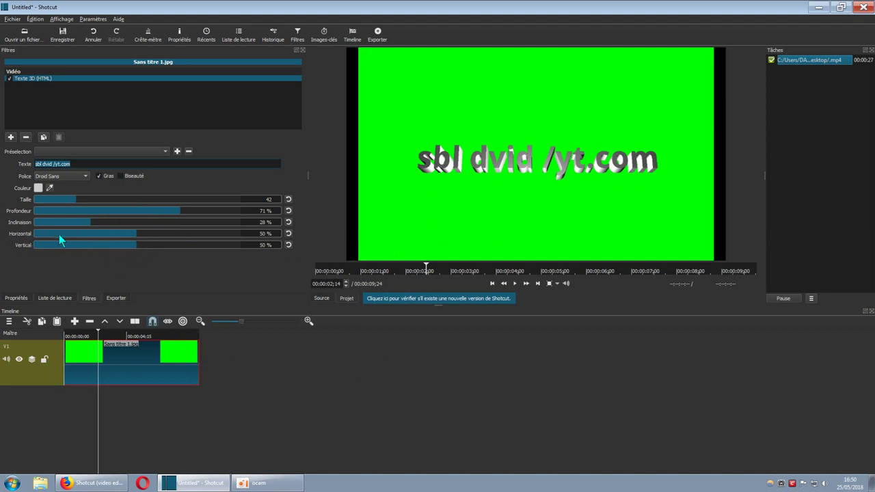
Try moving the 3D text to 57% horizontally and 53% vertically, resetting each position to its default.
drag(135, 233, 153, 234)
scroll(153, 235, down, 1)
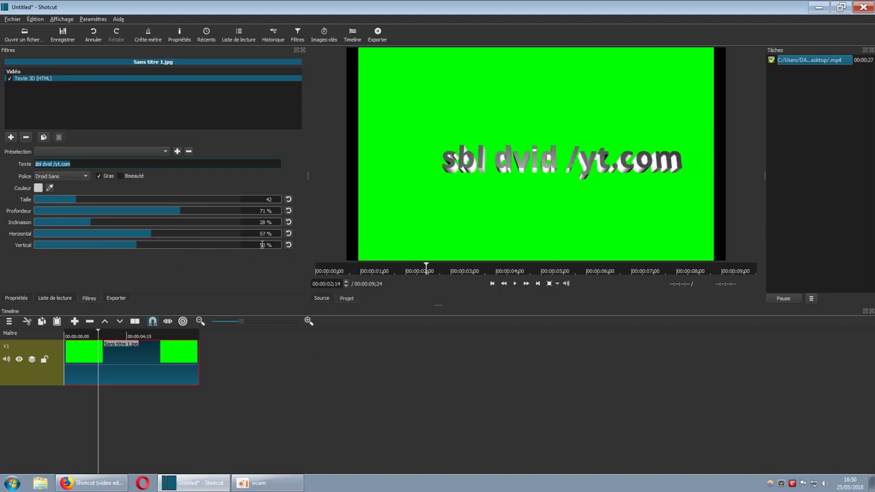
click(288, 233)
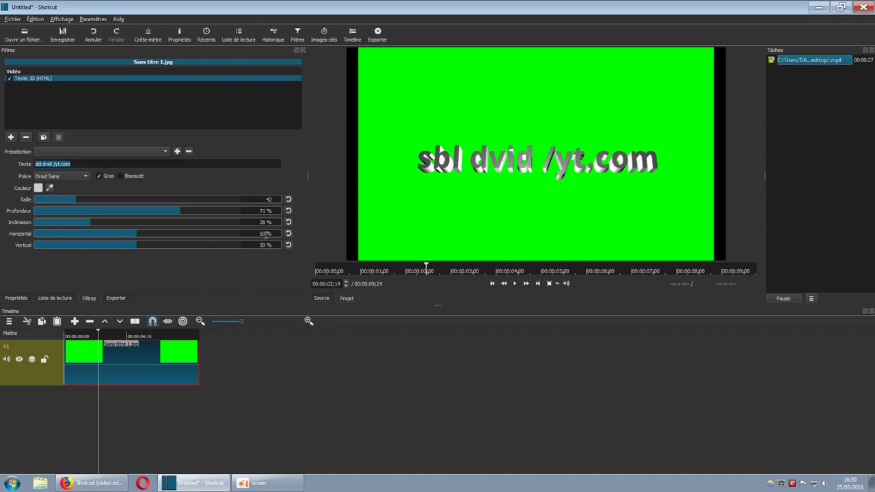
double_click(261, 234)
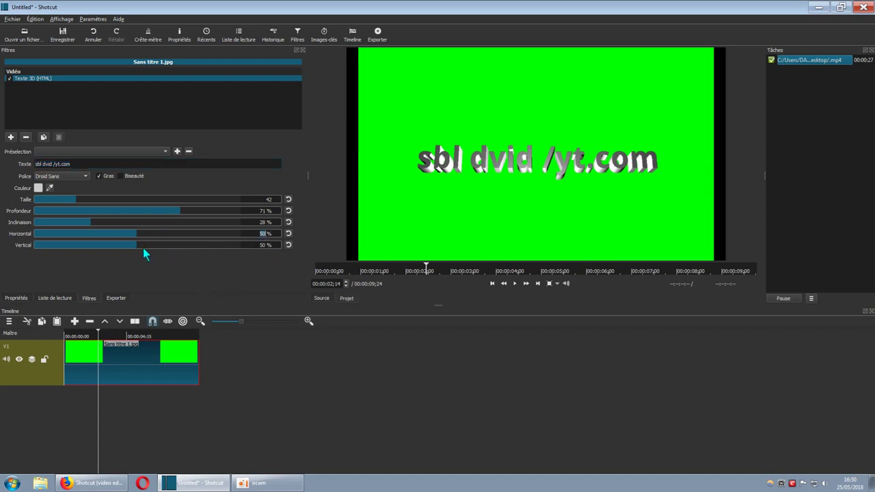
mouse_move(136, 245)
mouse_down()
mouse_move(179, 247)
mouse_move(144, 247)
mouse_up()
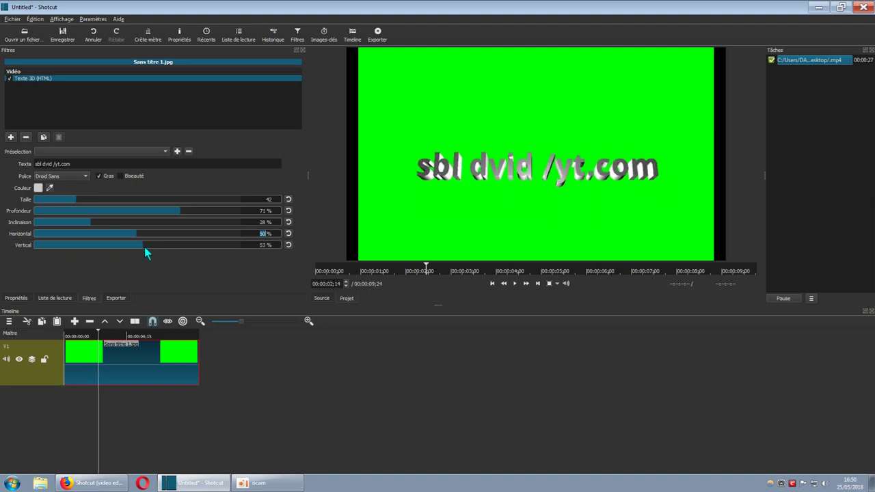
click(288, 244)
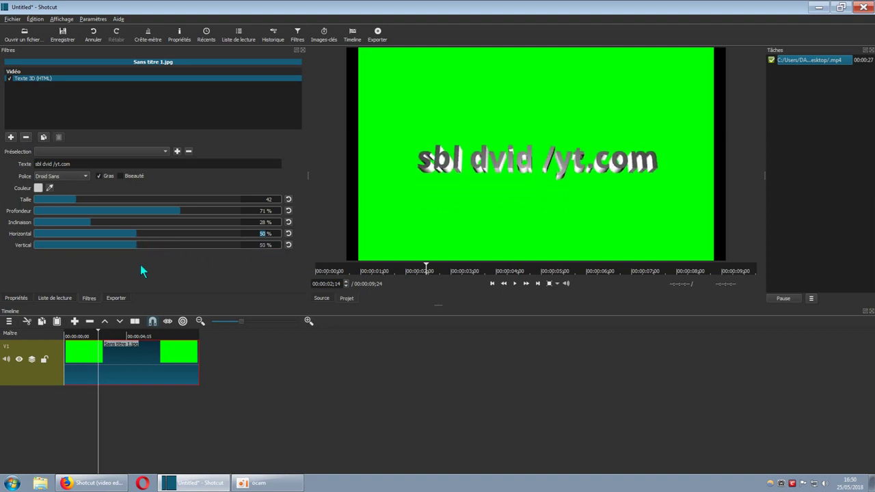
Enlarge the 3D text on the green clip to size 54.
drag(74, 202, 98, 201)
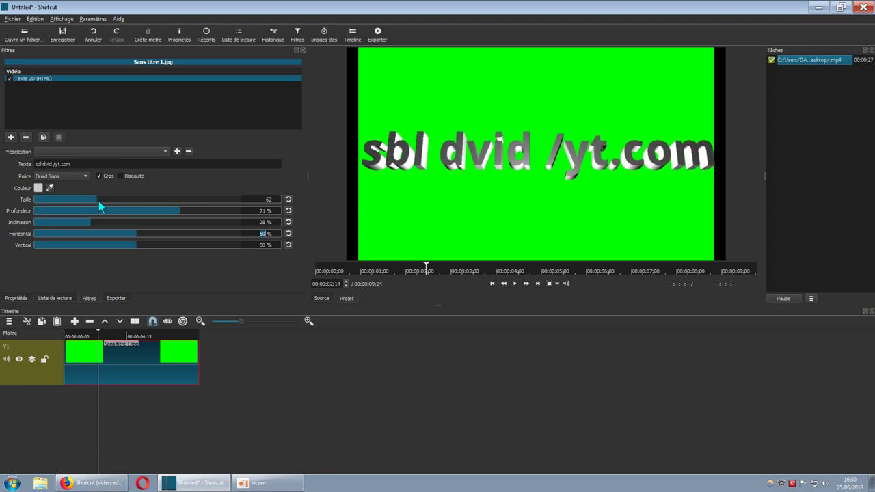
drag(97, 202, 103, 202)
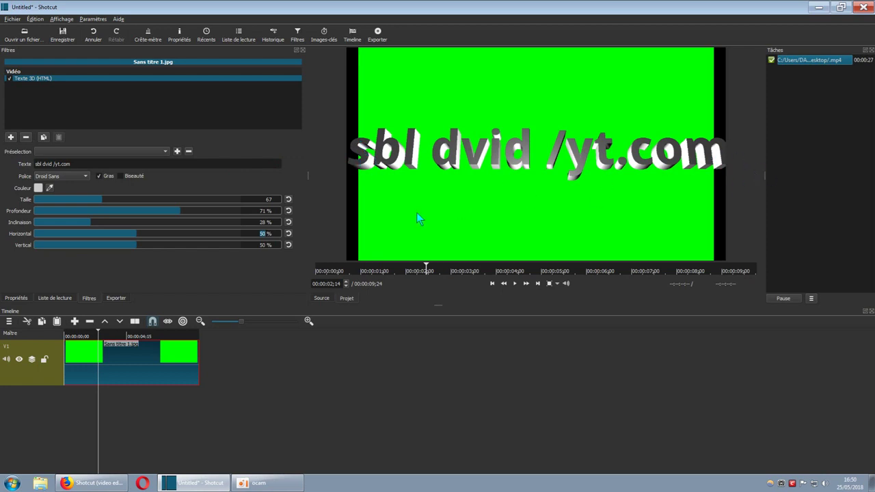
drag(101, 205, 91, 203)
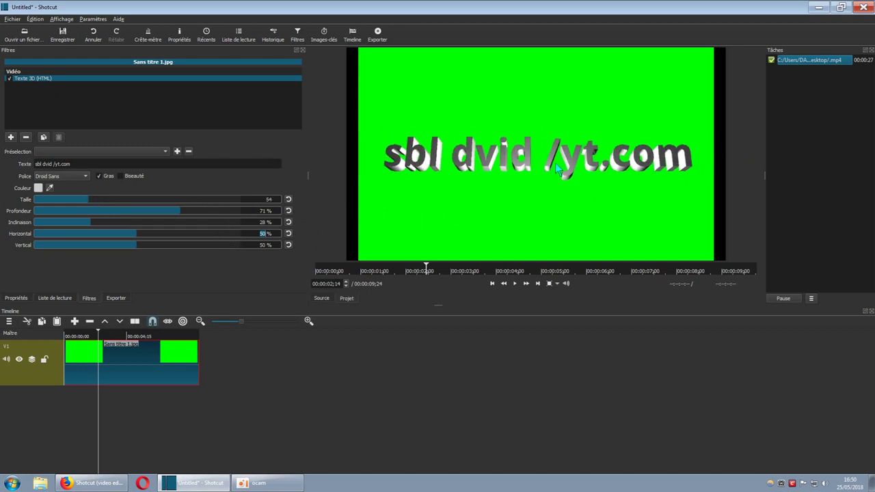
Play the exported .mp4 from the desktop to review it, close the player and return to Shotcut.
click(819, 7)
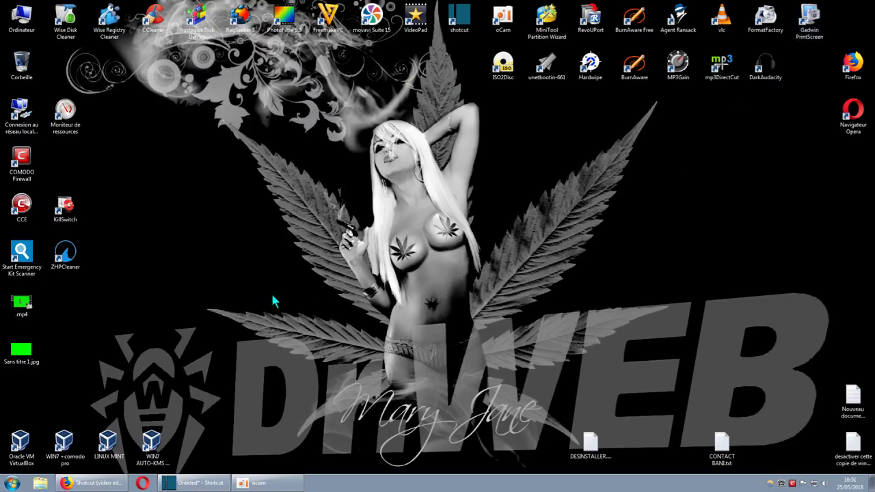
click(23, 306)
double_click(22, 306)
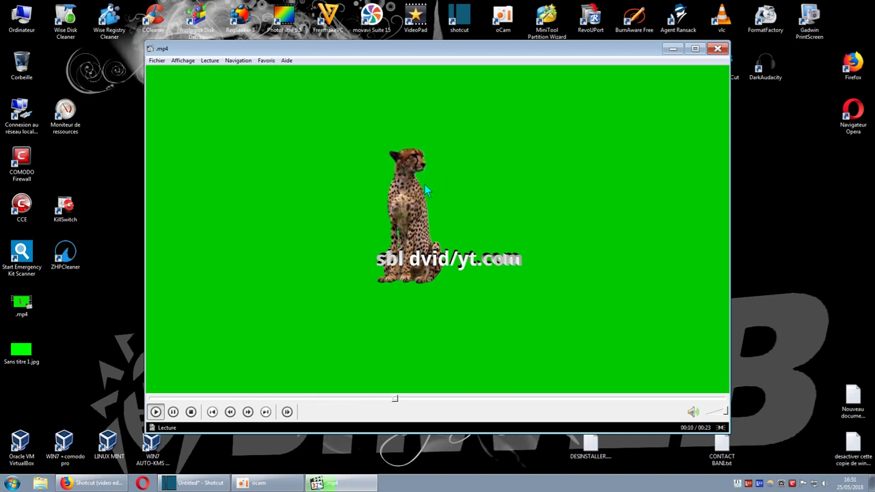
click(191, 411)
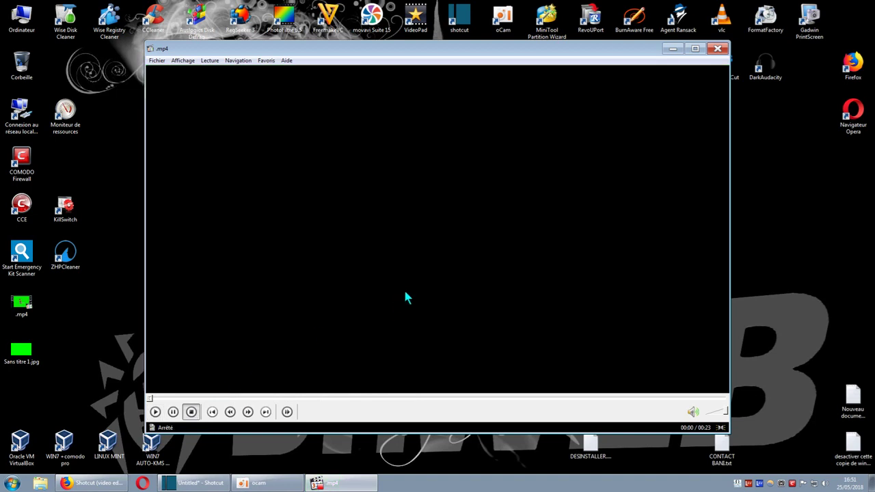
click(717, 49)
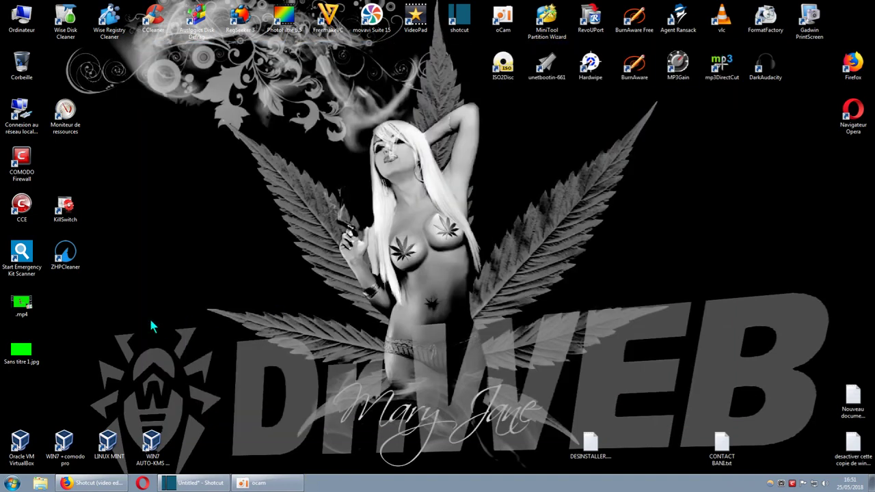
click(205, 484)
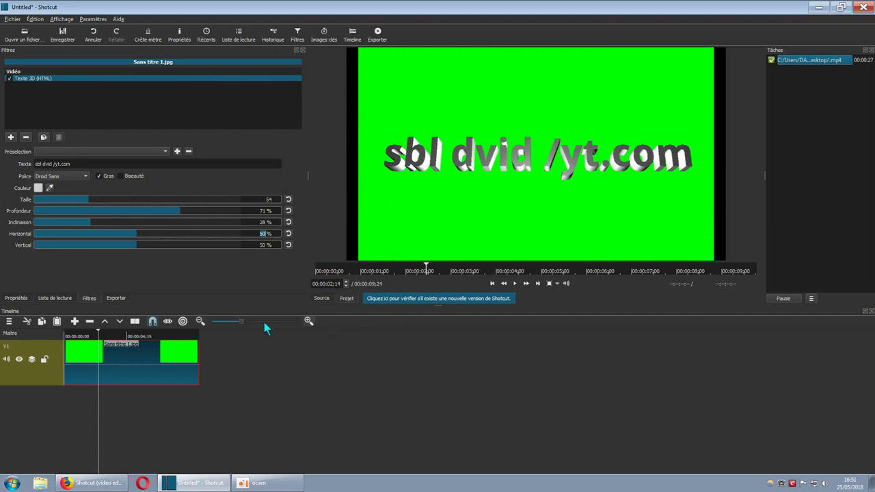
Try to export the timeline to the desktop as 1.mp4, widening the job list to show the full file paths.
click(115, 299)
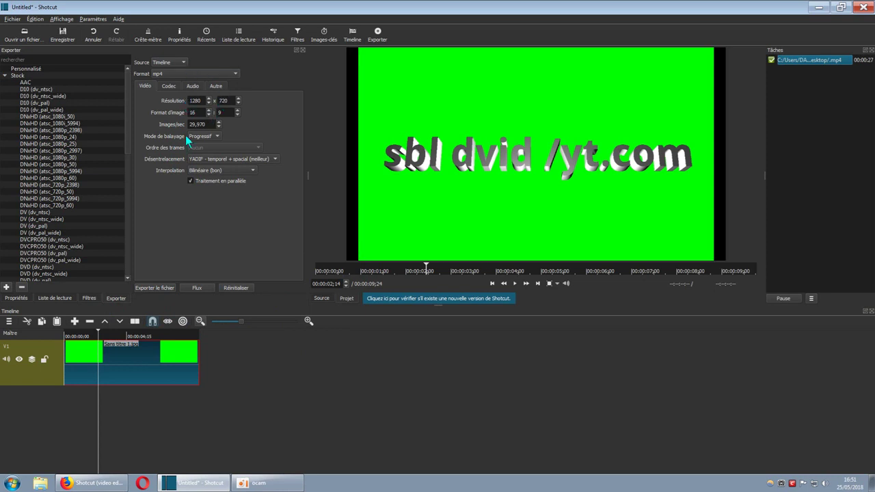
click(162, 287)
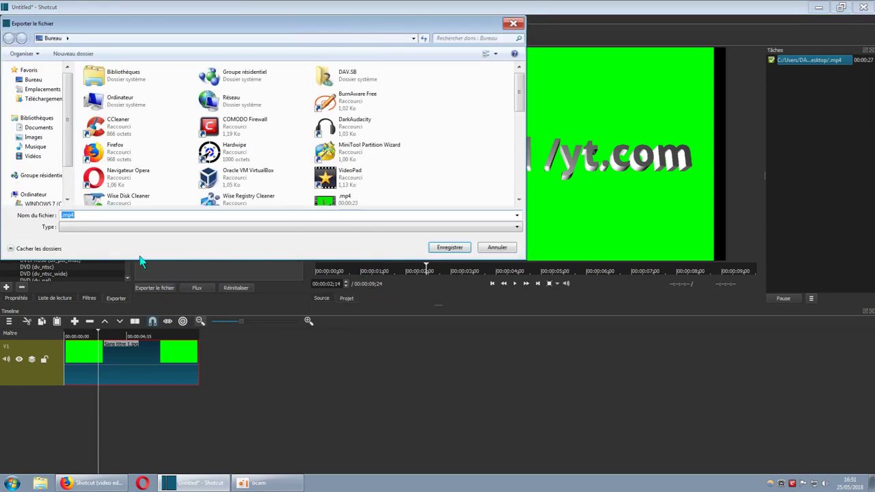
text(1)
click(449, 247)
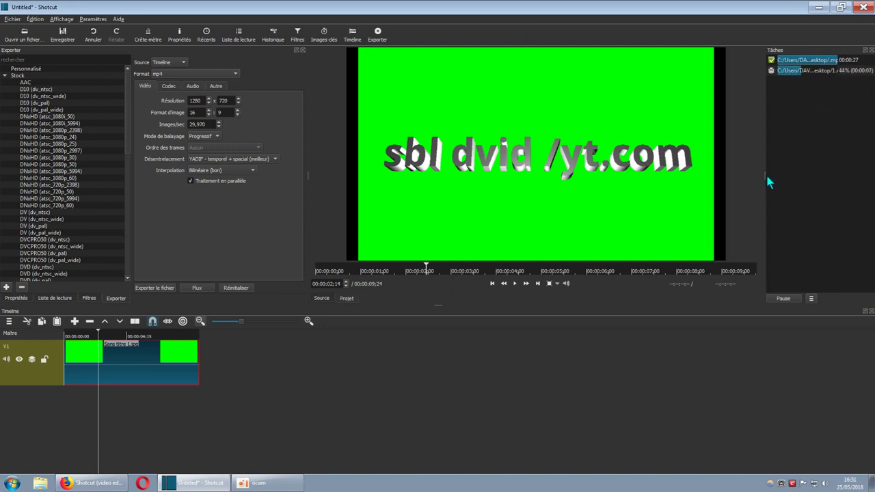
drag(765, 177, 736, 176)
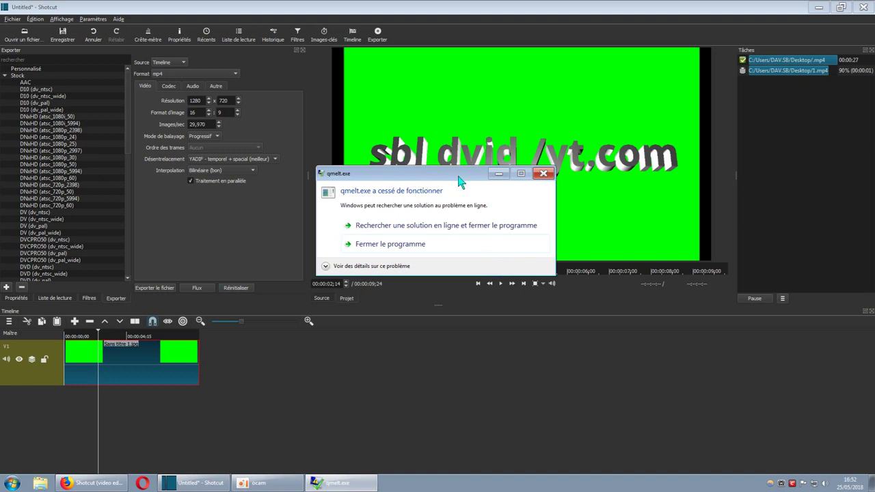
drag(448, 176, 360, 173)
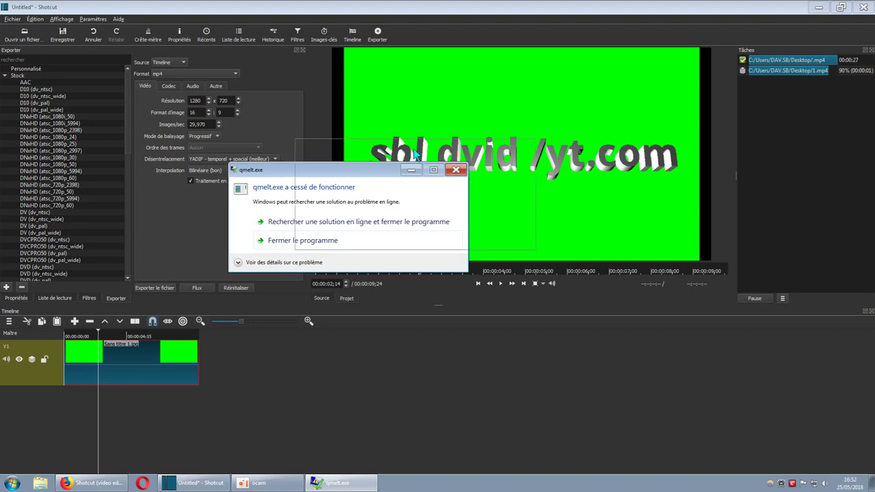
drag(351, 175, 443, 137)
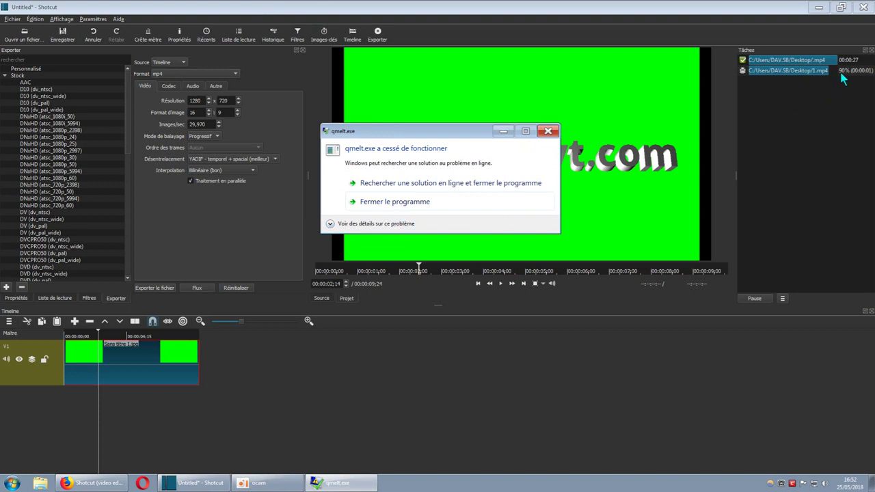
click(554, 135)
click(57, 35)
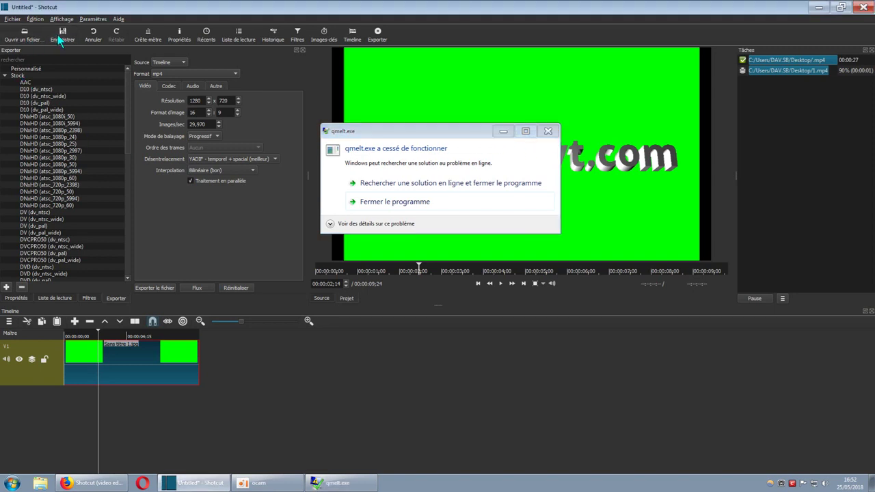
drag(407, 135, 598, 285)
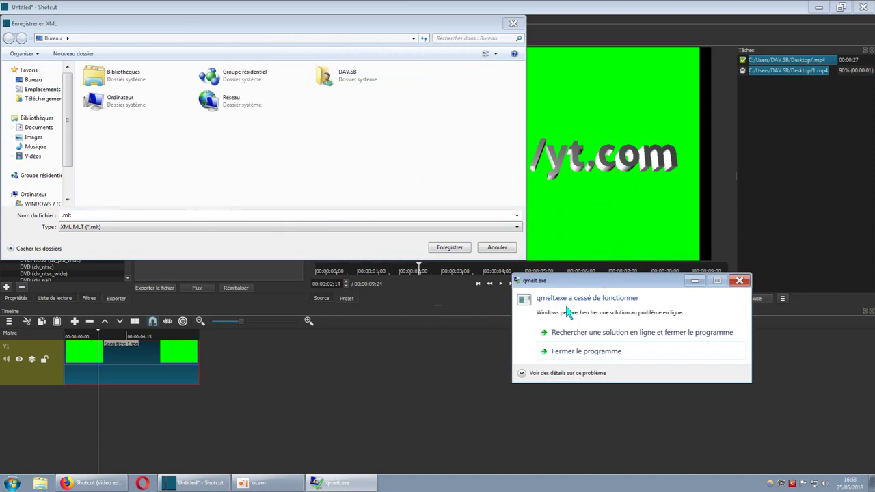
click(513, 24)
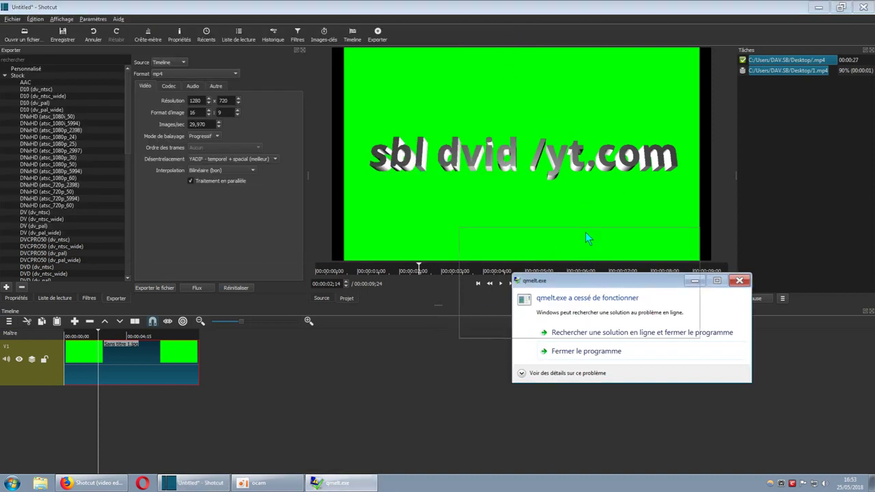
Save the project to the desktop as .mlt and dismiss the qmelt.exe error window.
click(68, 40)
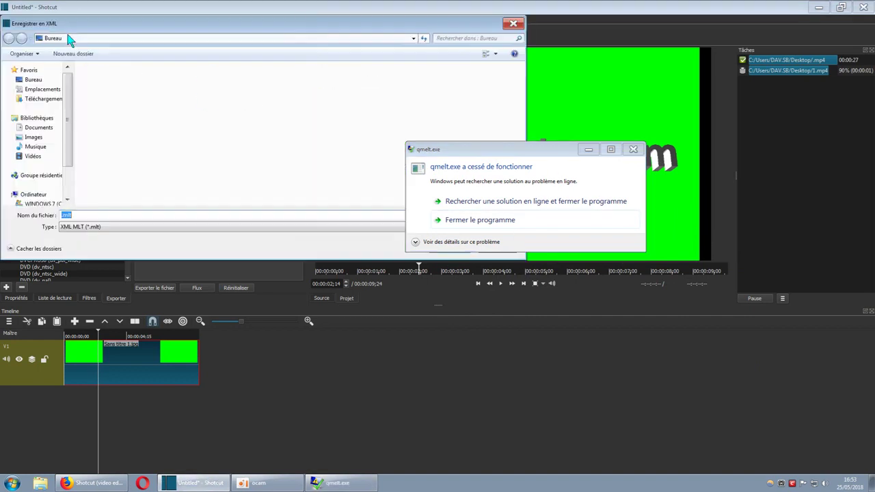
click(37, 80)
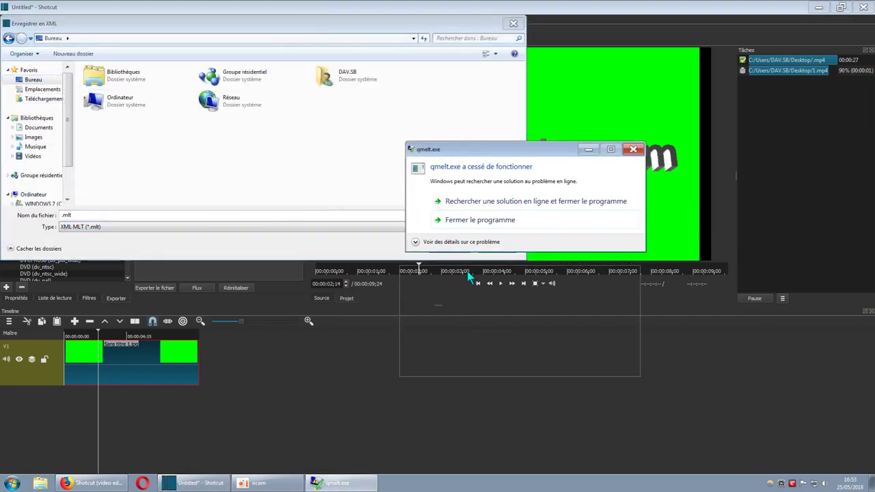
drag(464, 146, 468, 296)
click(455, 249)
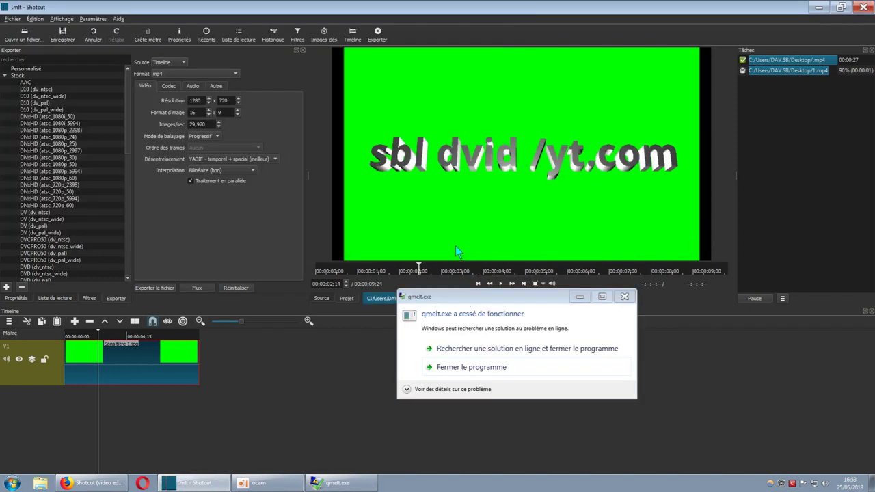
click(624, 297)
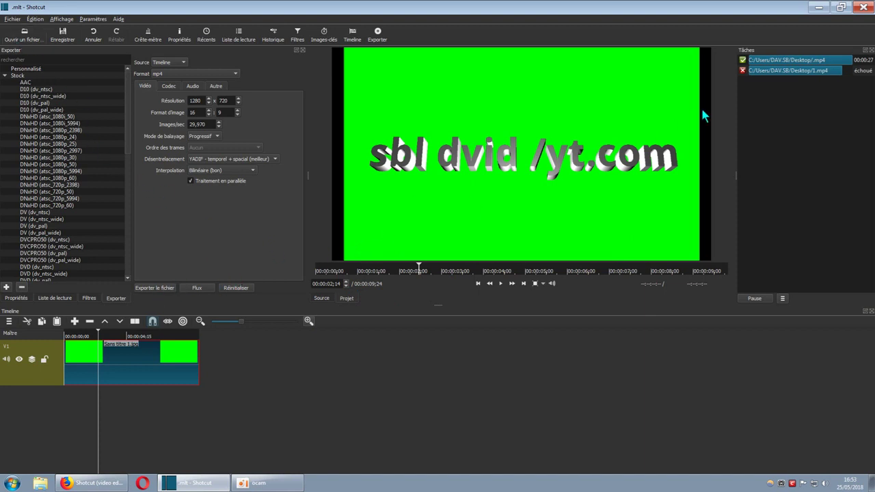
Move the saved .mlt project file to a free spot on the desktop and return to Shotcut.
click(818, 7)
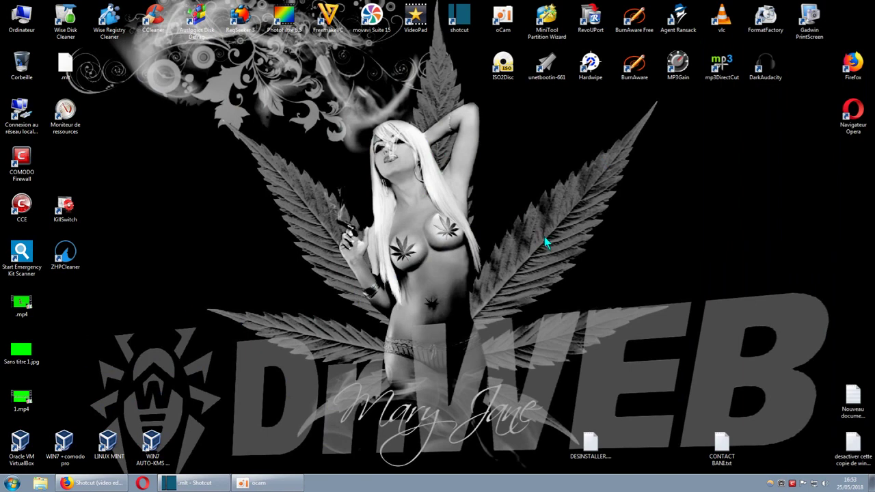
drag(76, 74, 685, 228)
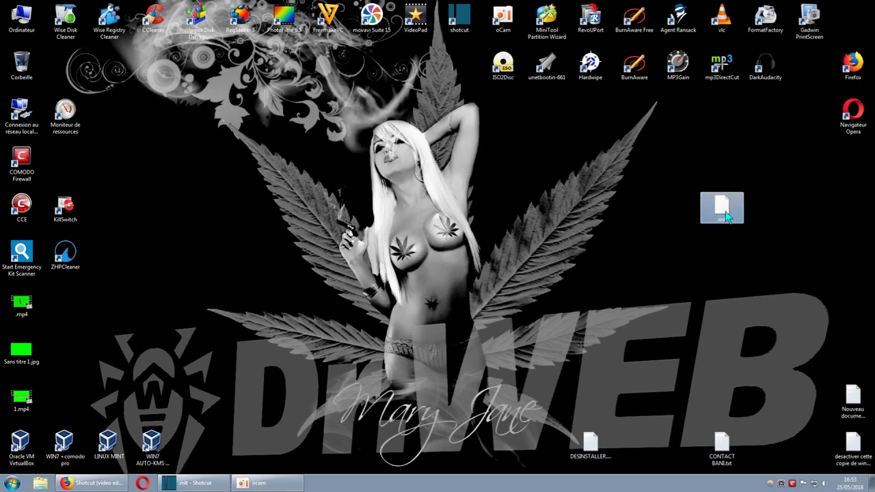
click(191, 482)
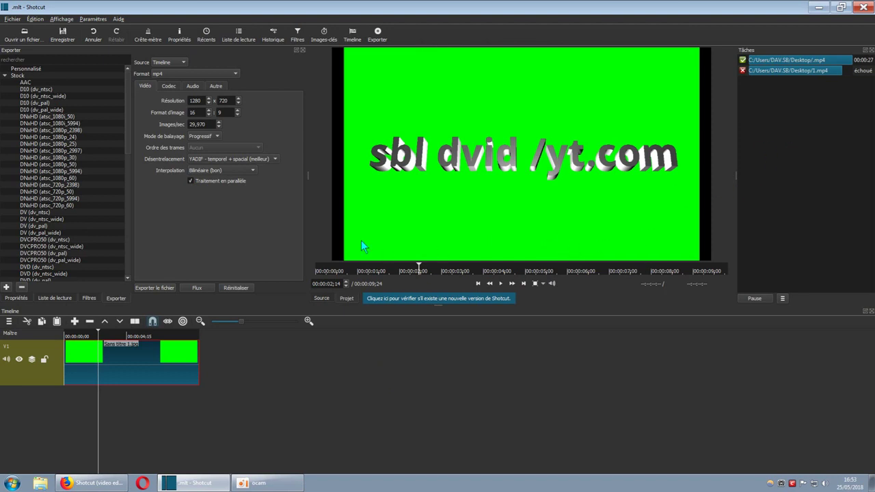
click(30, 35)
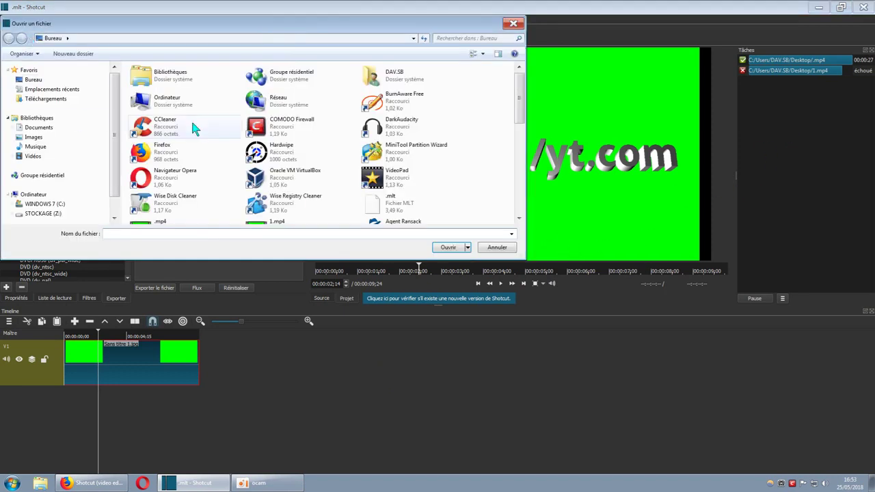
click(513, 23)
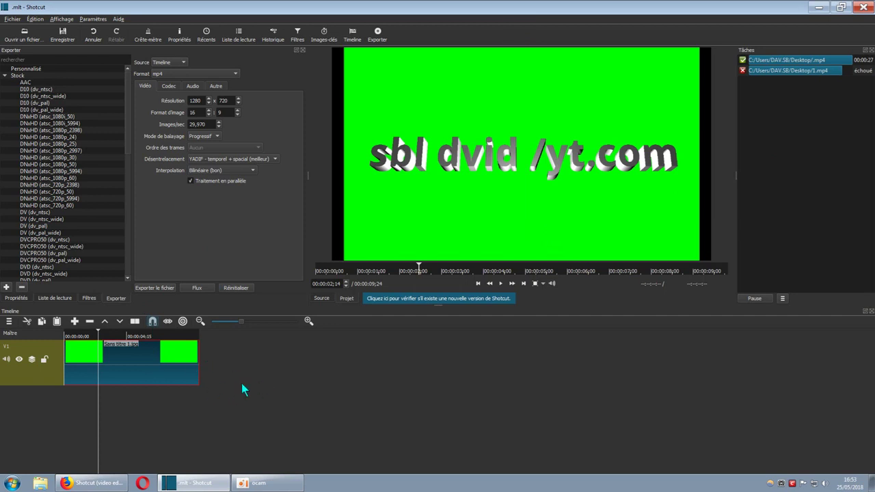
Try exporting the timeline to the desktop as 1.mp4 again, replacing the existing file, dismiss the qmelt.exe error and select the latest job.
click(162, 287)
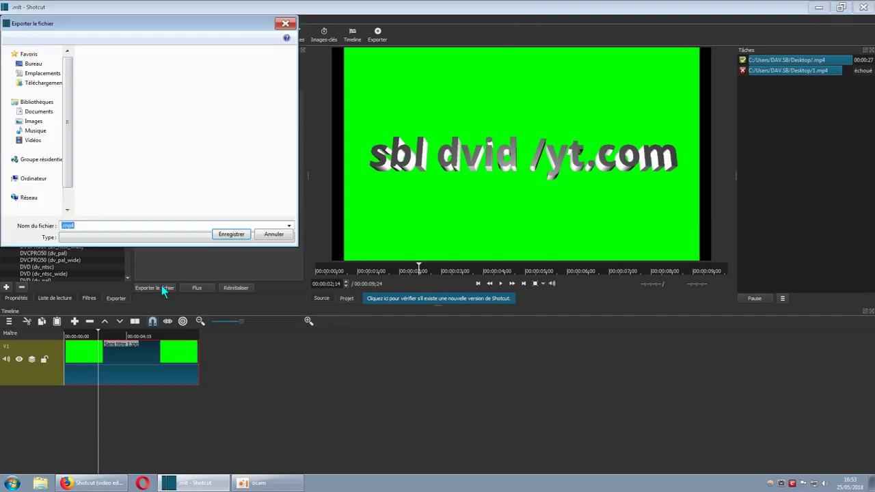
click(61, 216)
text(1)
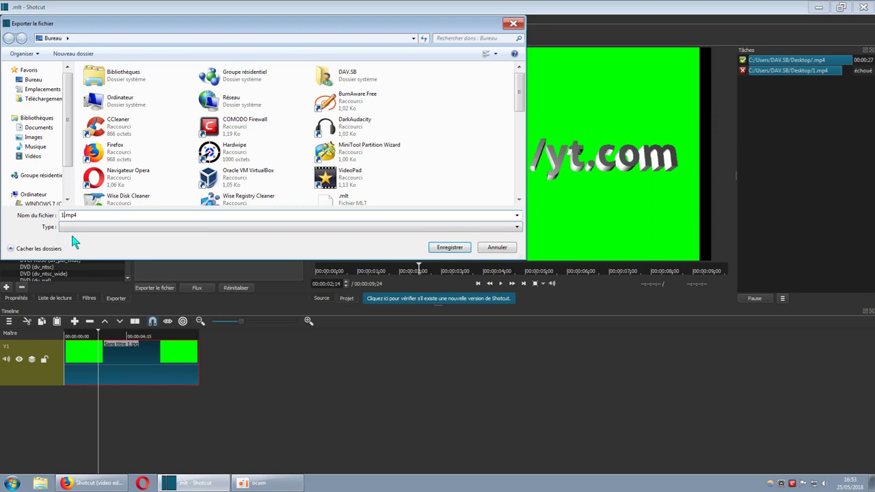
click(447, 247)
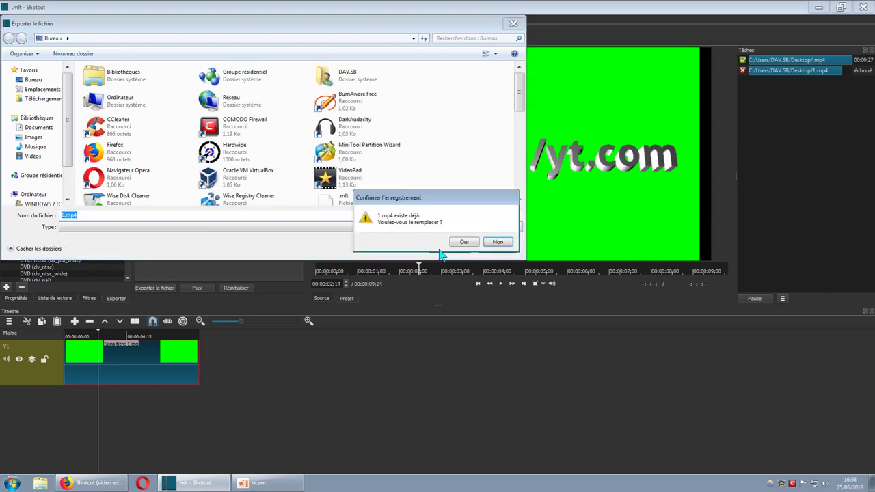
click(460, 242)
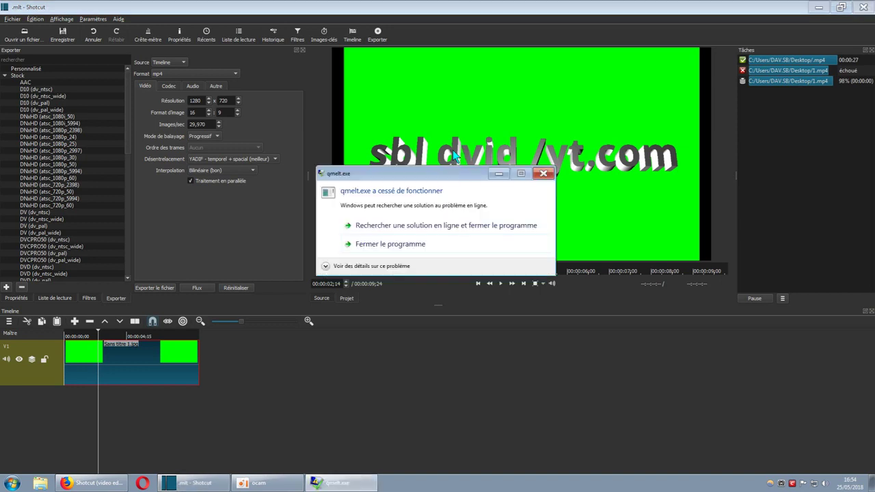
click(542, 175)
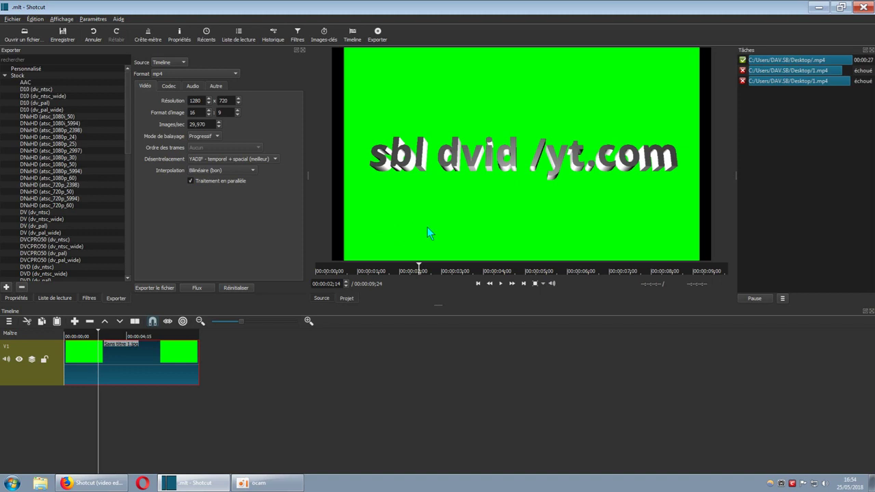
click(747, 82)
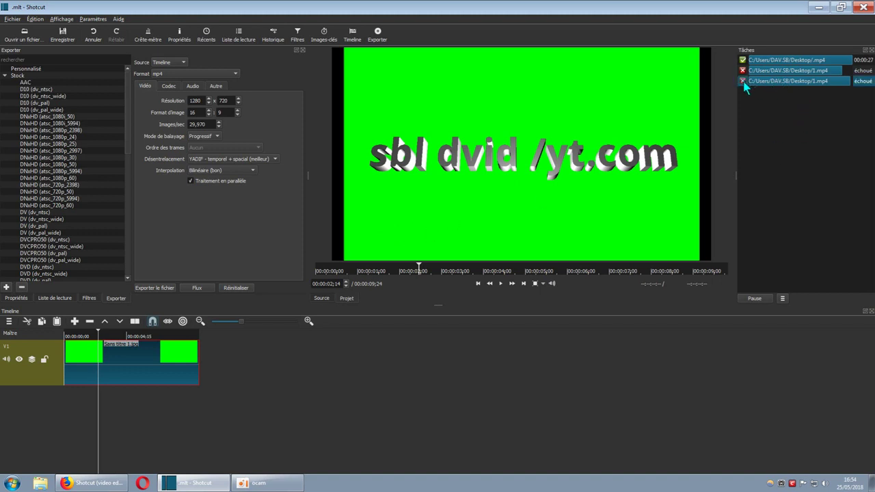